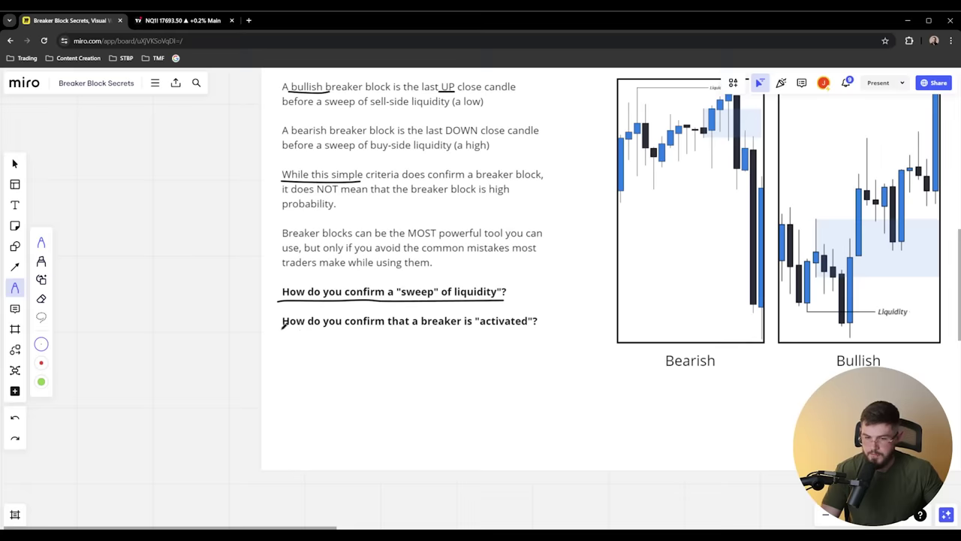
Underline the question "How do you confirm that a breaker is "activated"?" with the pen
{"action": "left_click_drag", "start_coordinate": [373, 328], "coordinate": [541, 323]}
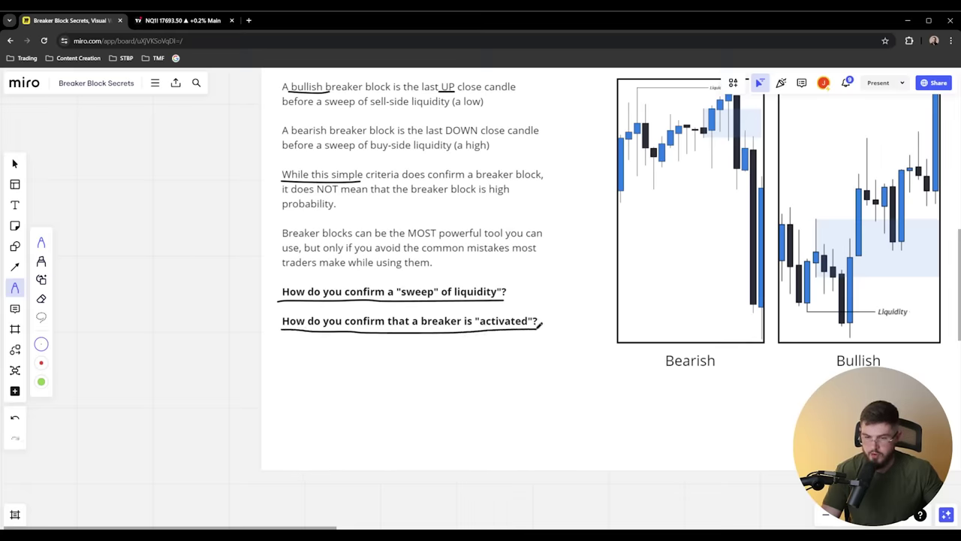
Trace the price moves over the bearish and bullish example charts with the pen and undo the strokes
{"action": "scroll", "coordinate": [593, 246], "scroll_direction": "down", "scroll_amount": 3}
{"action": "scroll", "coordinate": [536, 271], "scroll_direction": "up", "scroll_amount": 8}
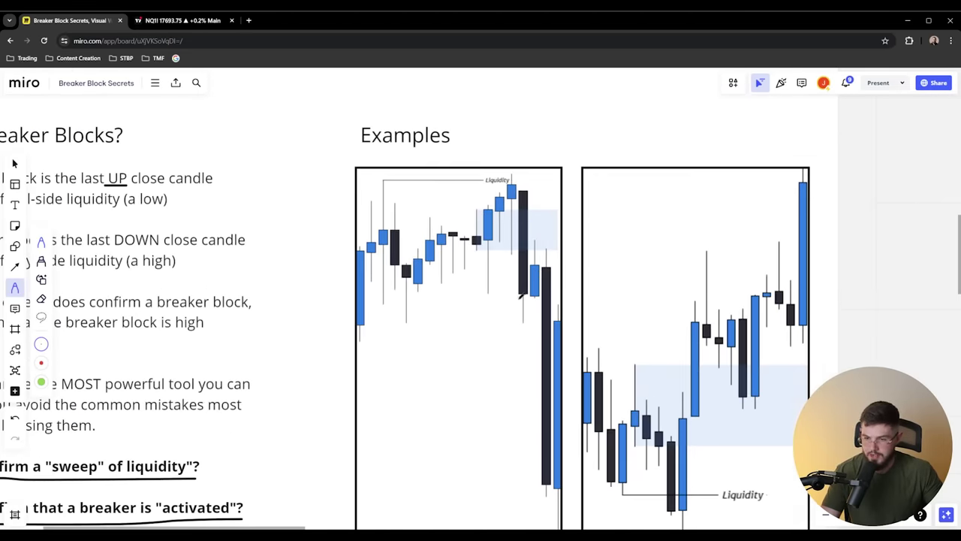
{"action": "left_click_drag", "start_coordinate": [535, 239], "coordinate": [565, 368]}
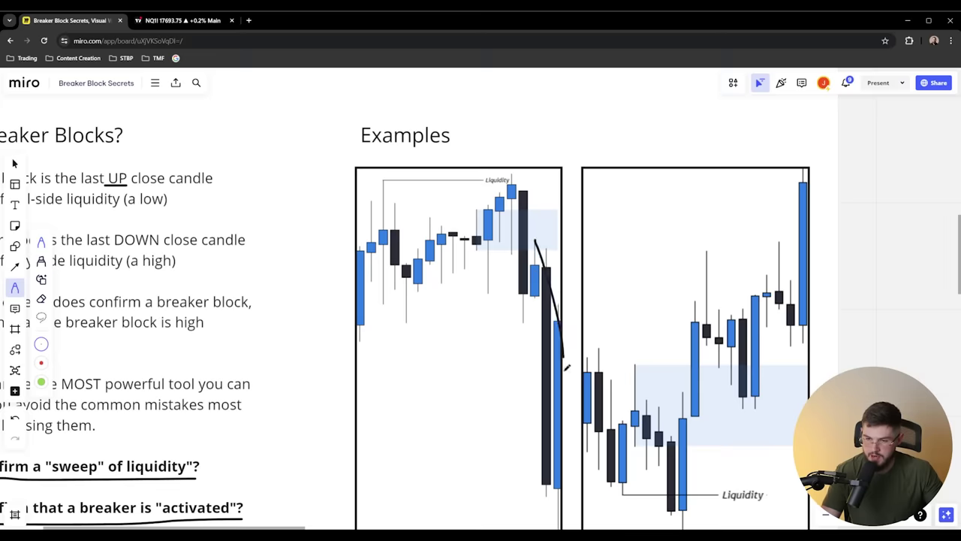
{"action": "key", "text": "ctrl+z"}
{"action": "mouse_move", "coordinate": [679, 415]}
{"action": "left_mouse_down"}
{"action": "mouse_move", "coordinate": [617, 372]}
{"action": "mouse_move", "coordinate": [650, 261]}
{"action": "mouse_move", "coordinate": [762, 178]}
{"action": "left_mouse_up"}
Mark the upper and lower edges of the bullish example's breaker block with short pen strokes
{"action": "scroll", "coordinate": [637, 321], "scroll_direction": "down", "scroll_amount": 2}
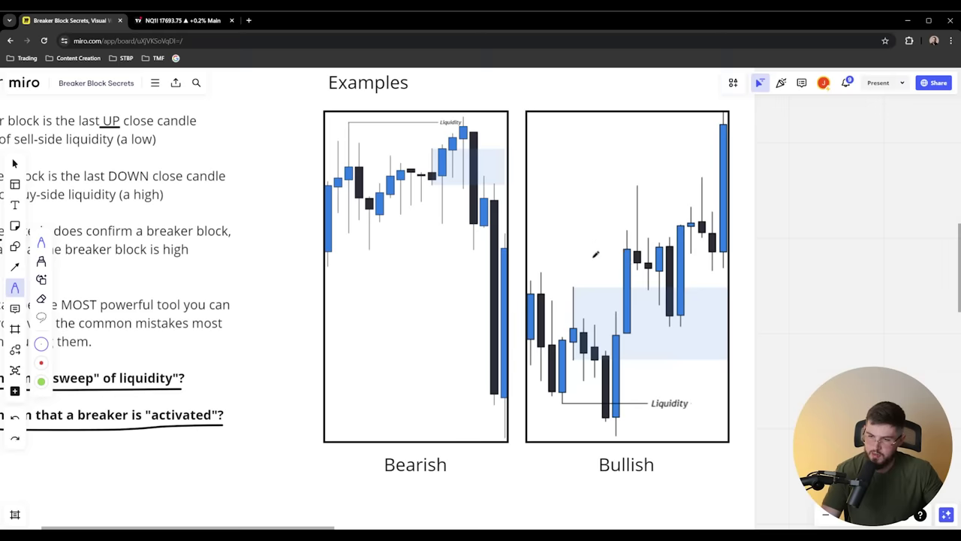
{"action": "left_click_drag", "start_coordinate": [577, 286], "coordinate": [580, 287]}
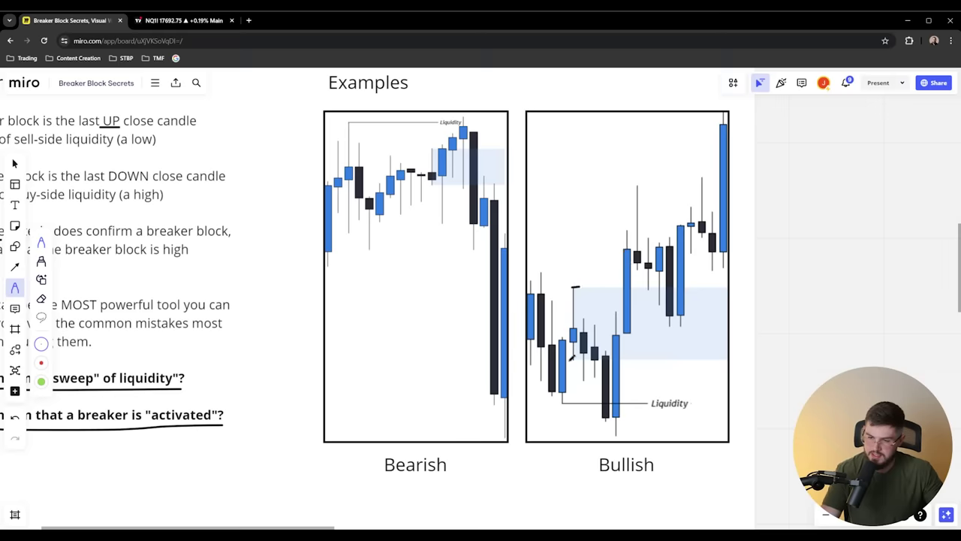
Underline "DOWN", "sweep of buy-side liquidity" and "high" in the bearish breaker block definition
{"action": "left_click_drag", "start_coordinate": [310, 205], "coordinate": [437, 234]}
{"action": "scroll", "coordinate": [437, 233], "scroll_direction": "down", "scroll_amount": 2}
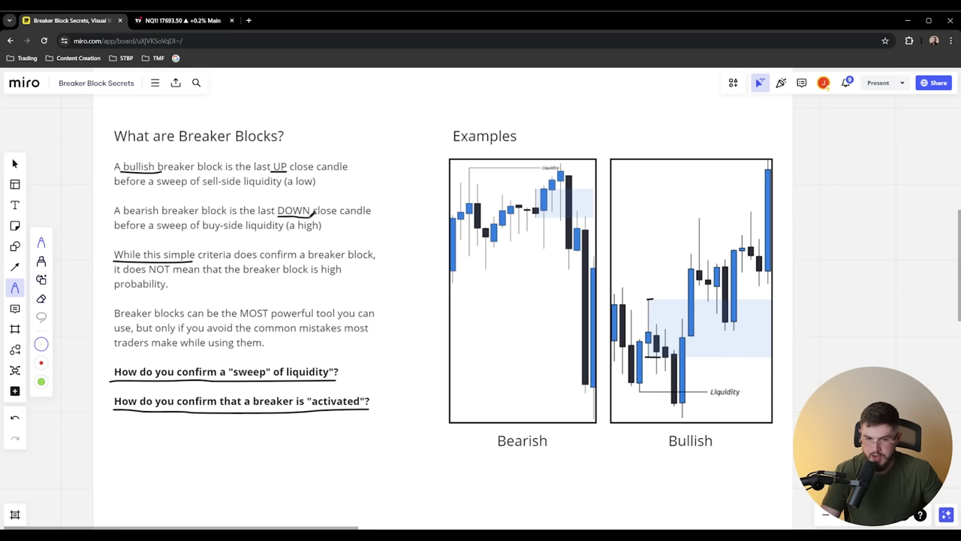
{"action": "left_click_drag", "start_coordinate": [161, 232], "coordinate": [284, 231]}
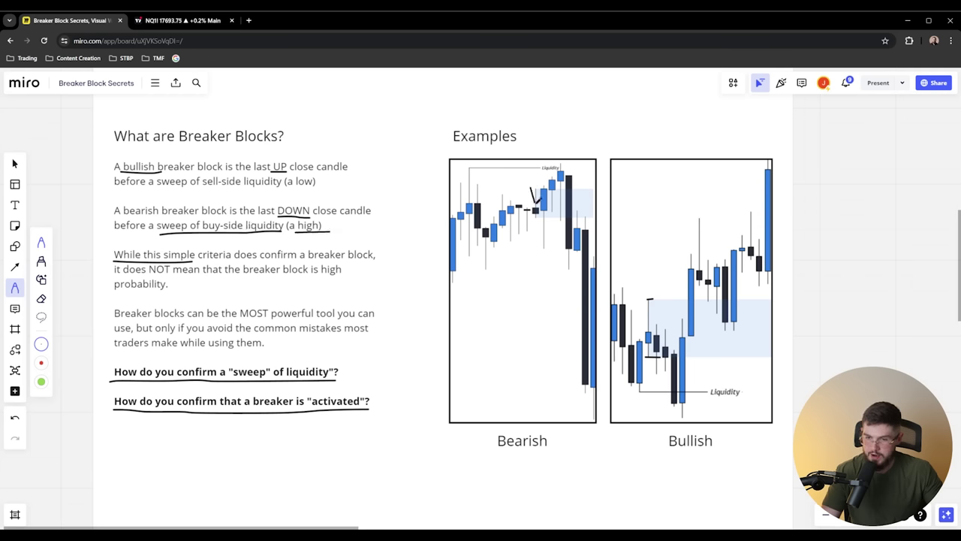
Trace the sweep from the breaker candle and circle the liquidity high on the bearish example, and undo these strokes
{"action": "left_click_drag", "start_coordinate": [566, 161], "coordinate": [567, 160]}
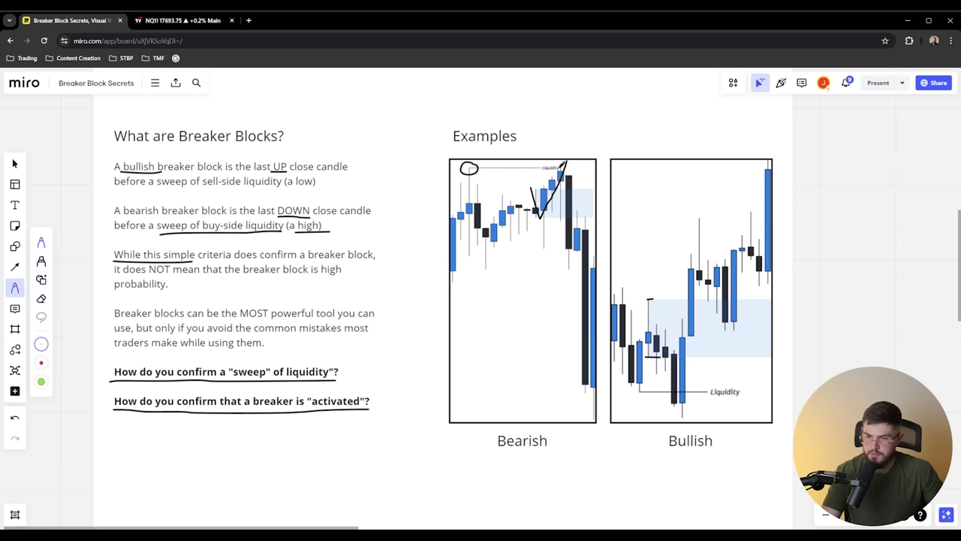
{"action": "key", "text": "ctrl+z"}
{"action": "key", "text": "ctrl+z"}
{"action": "key", "text": "ctrl+z"}
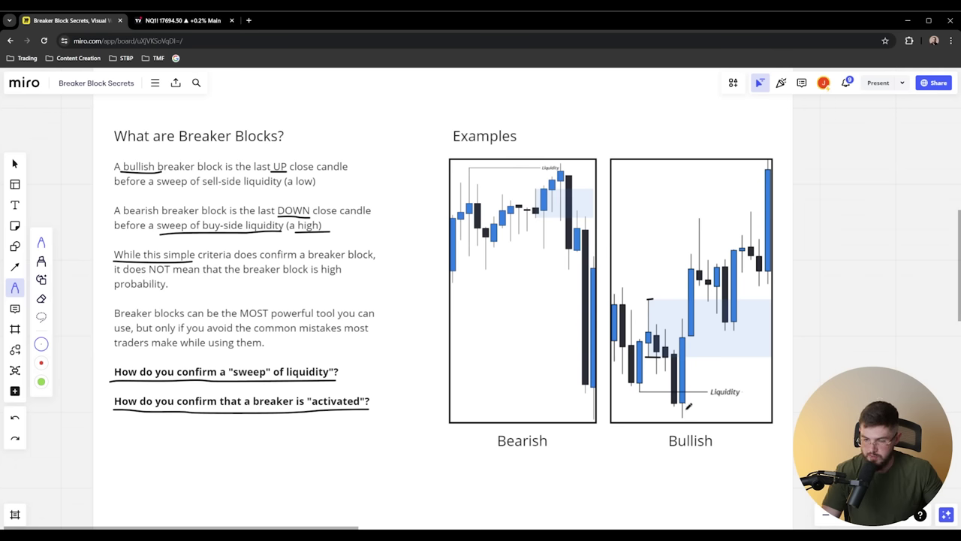
On the mind map, draw an arrow pointing at Breaker Blocks, circle "What?" and put a check mark beside it
{"action": "left_click_drag", "start_coordinate": [223, 190], "coordinate": [328, 191]}
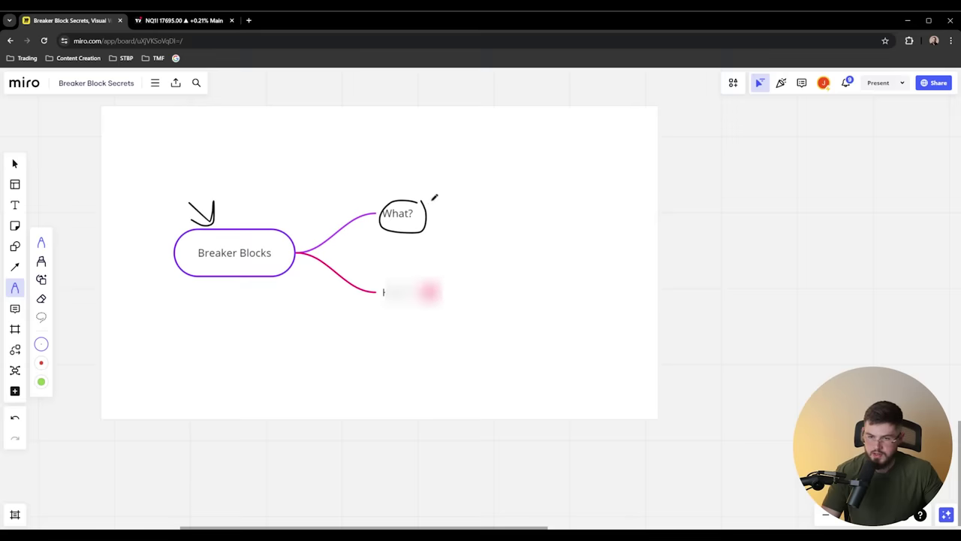
{"action": "left_click_drag", "start_coordinate": [431, 201], "coordinate": [489, 177]}
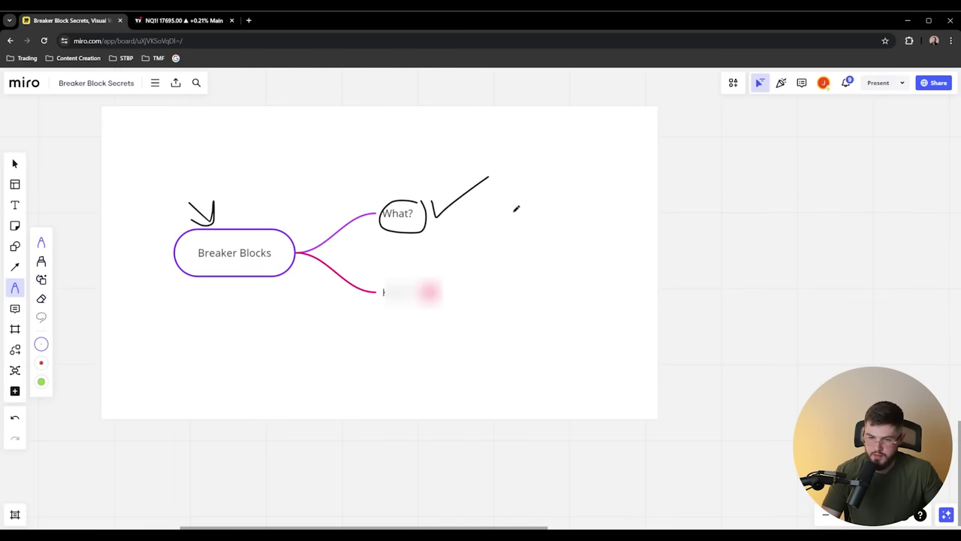
Expand the "How?" branch of the mind map and draw a pen stroke below its sub-branches
{"action": "mouse_move", "coordinate": [413, 276]}
{"action": "left_mouse_down"}
{"action": "mouse_move", "coordinate": [380, 311]}
{"action": "mouse_move", "coordinate": [413, 281]}
{"action": "left_mouse_up"}
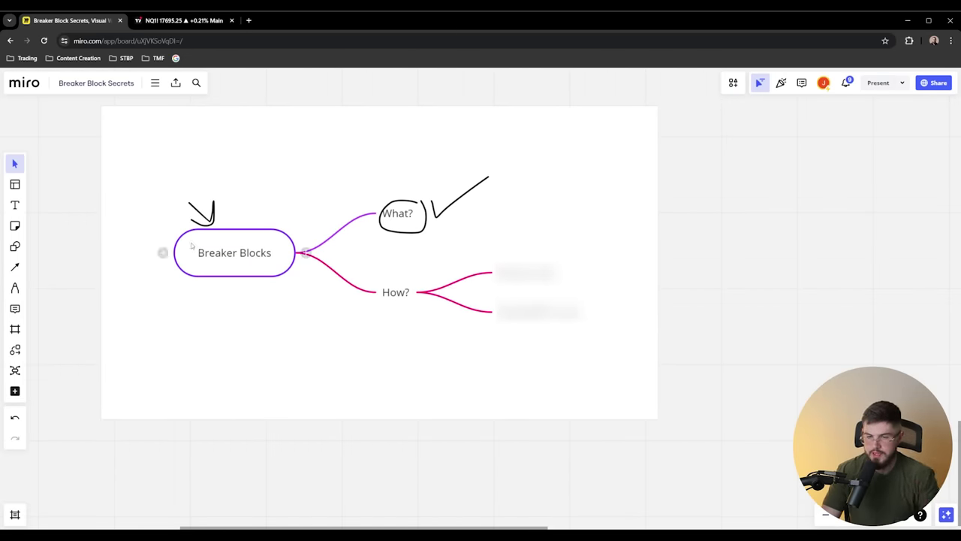
{"action": "left_click", "coordinate": [15, 287]}
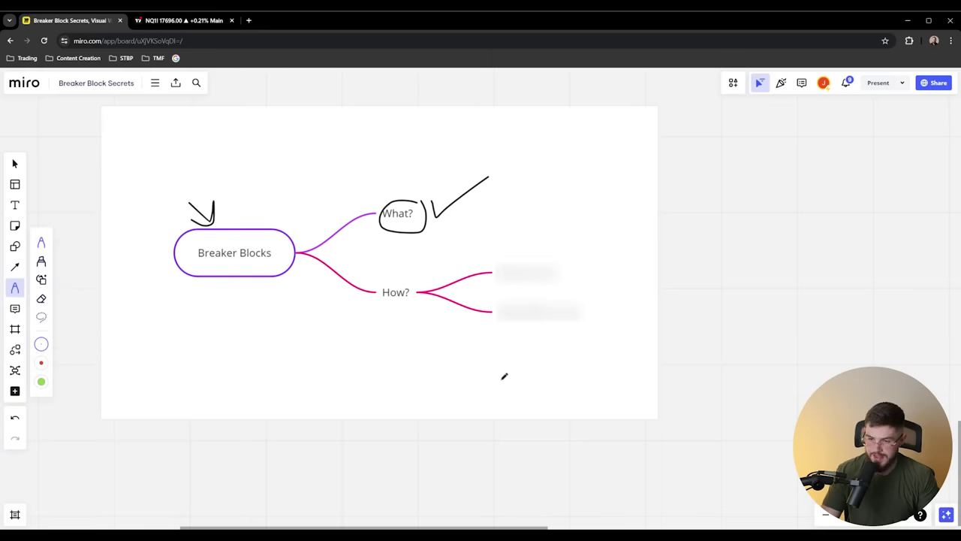
{"action": "mouse_move", "coordinate": [502, 379]}
{"action": "left_mouse_down"}
{"action": "mouse_move", "coordinate": [533, 329]}
{"action": "mouse_move", "coordinate": [545, 344]}
{"action": "left_mouse_up"}
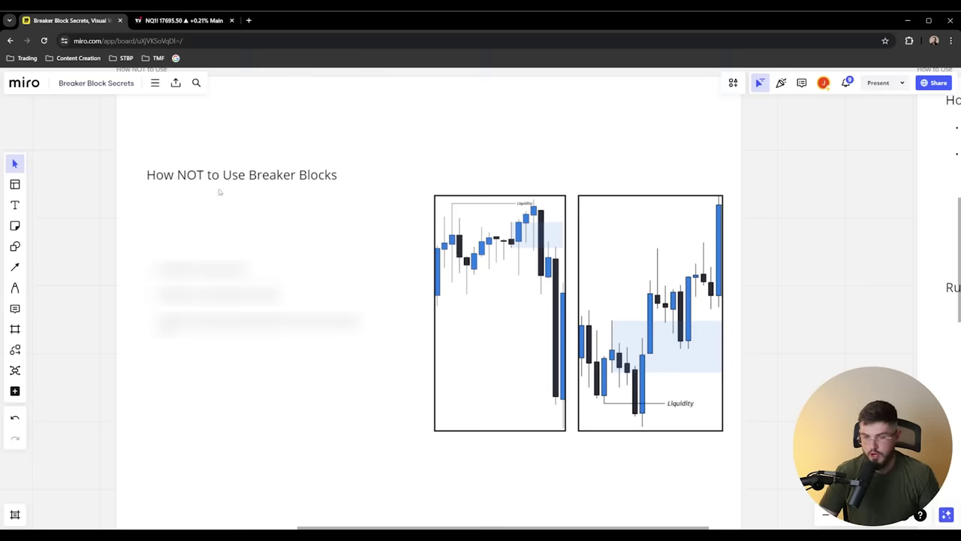
Underline the bullet "Without a Key Level" in the How NOT to Use Breaker Blocks frame
{"action": "left_click", "coordinate": [14, 287]}
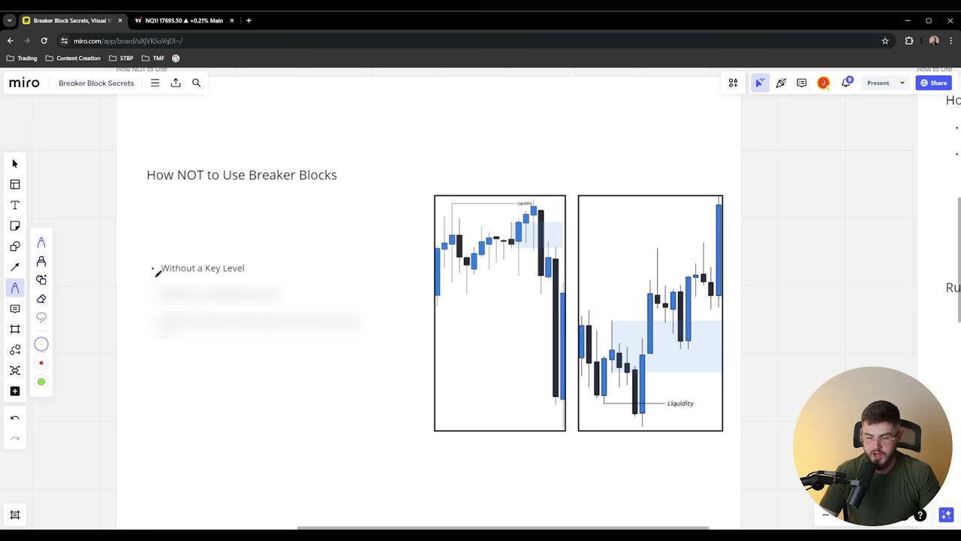
{"action": "left_click_drag", "start_coordinate": [157, 275], "coordinate": [249, 277]}
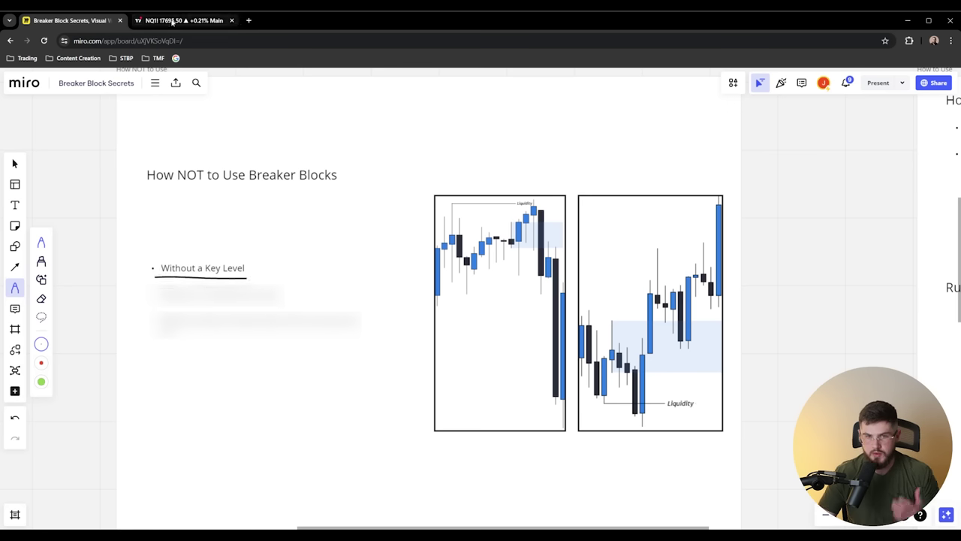
Switch to TradingView and examine the NQ1! 1-hour price action from late February to 13 March
{"action": "left_click", "coordinate": [174, 22]}
{"action": "right_click", "coordinate": [277, 137]}
{"action": "left_click_drag", "start_coordinate": [220, 120], "coordinate": [553, 247]}
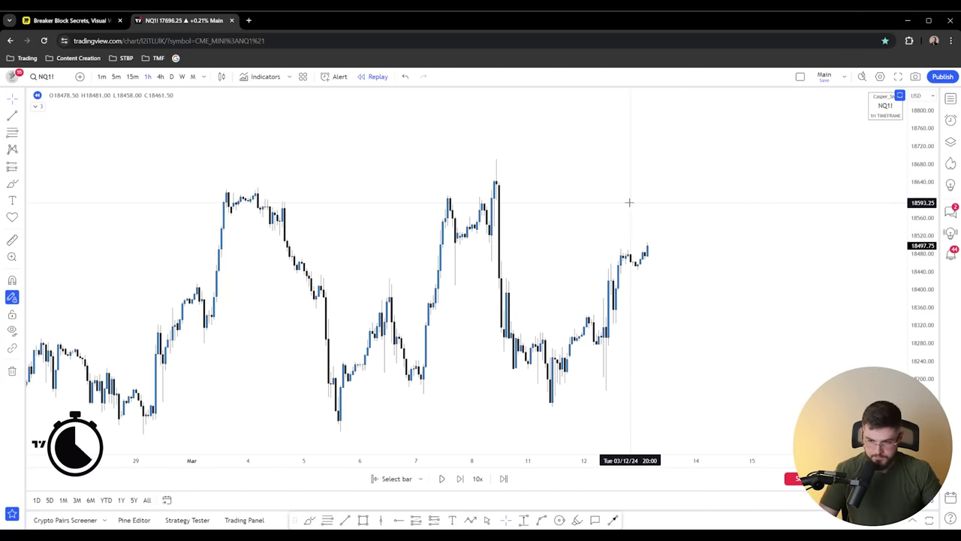
{"action": "left_click_drag", "start_coordinate": [629, 201], "coordinate": [627, 200]}
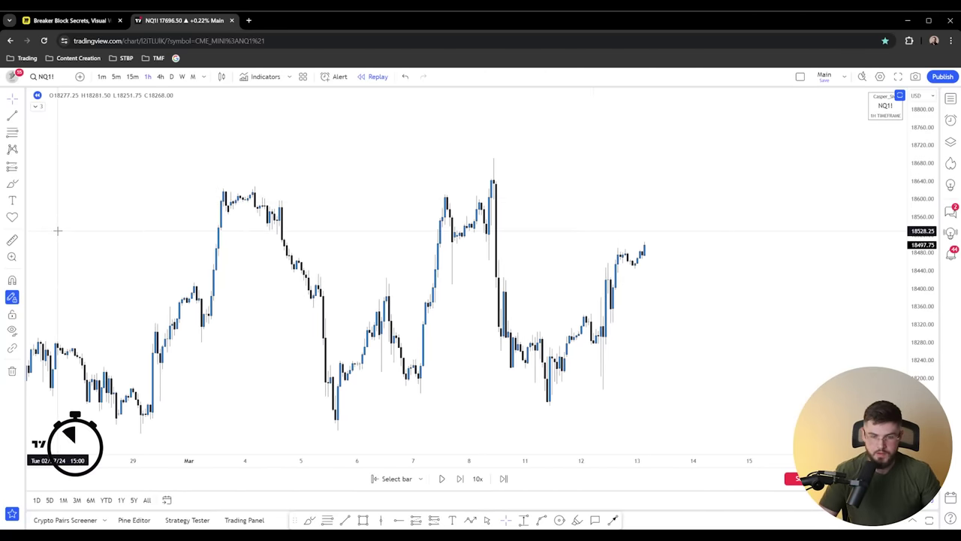
{"action": "left_click_drag", "start_coordinate": [425, 182], "coordinate": [376, 180]}
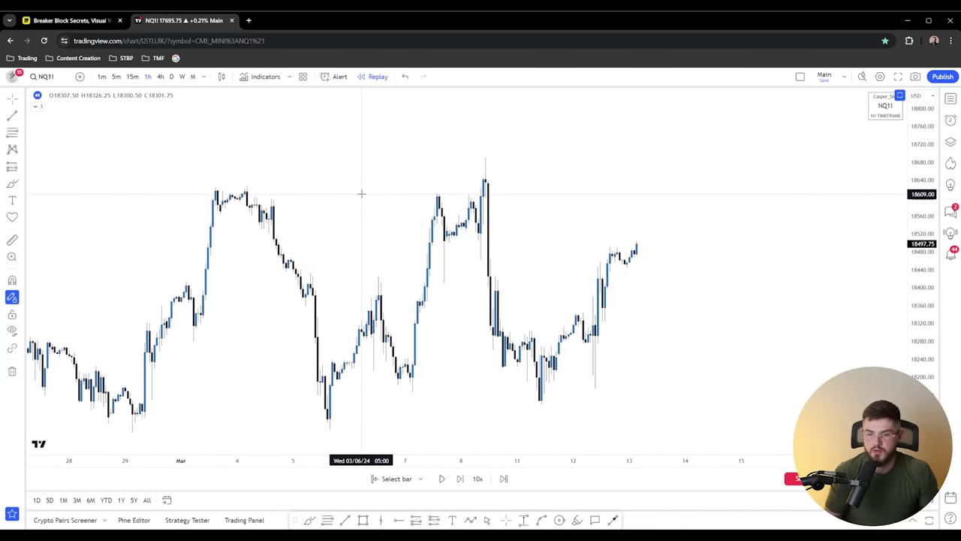
{"action": "left_click_drag", "start_coordinate": [369, 171], "coordinate": [350, 177]}
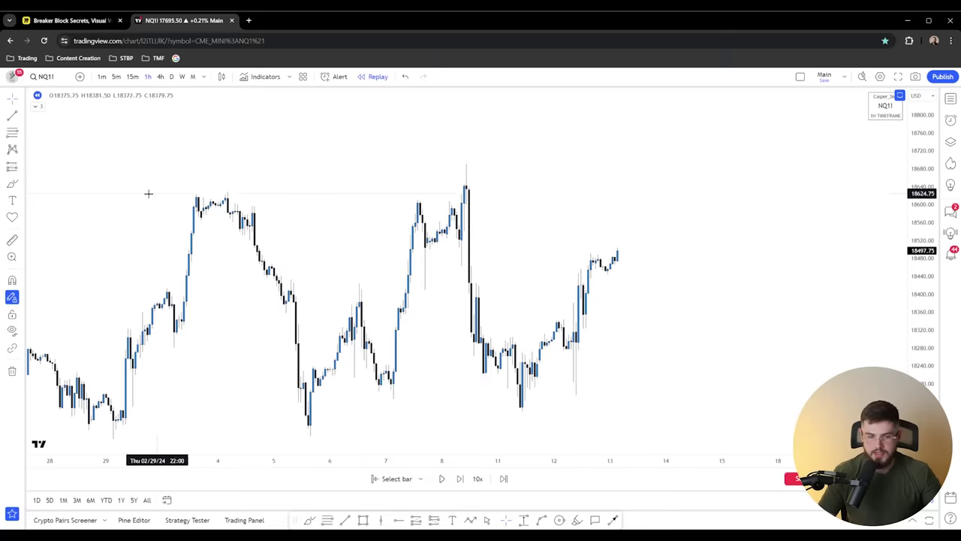
Brush a horizontal key-level line above the latest price and a rising price path that turns down beneath it
{"action": "left_click", "coordinate": [12, 184]}
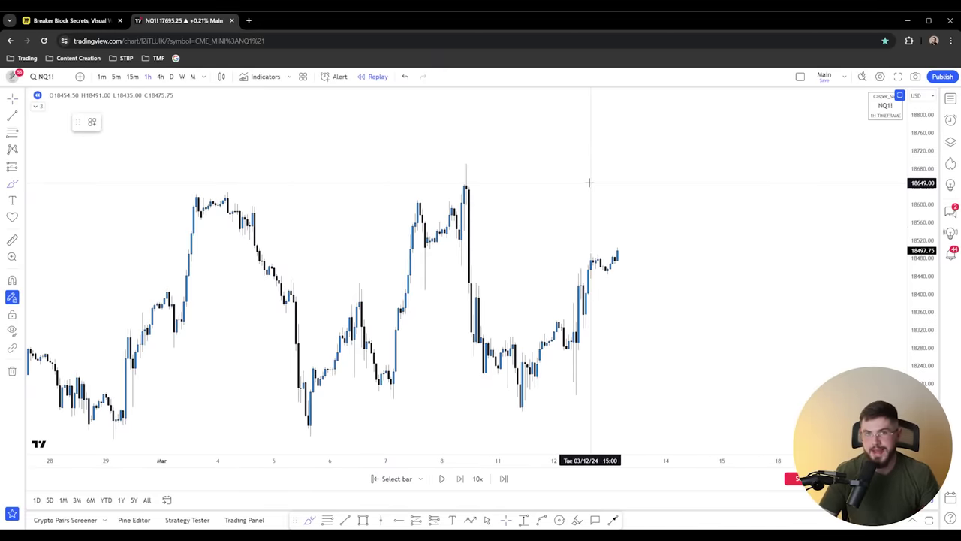
{"action": "left_click", "coordinate": [561, 139]}
{"action": "left_click", "coordinate": [765, 142]}
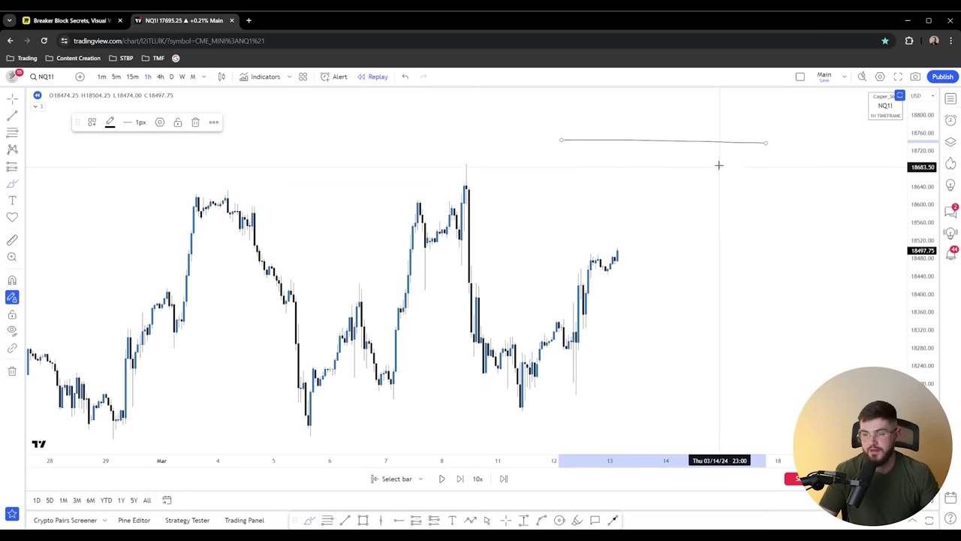
{"action": "mouse_move", "coordinate": [704, 192]}
{"action": "left_mouse_down"}
{"action": "mouse_move", "coordinate": [725, 146]}
{"action": "mouse_move", "coordinate": [746, 141]}
{"action": "mouse_move", "coordinate": [775, 175]}
{"action": "left_mouse_up"}
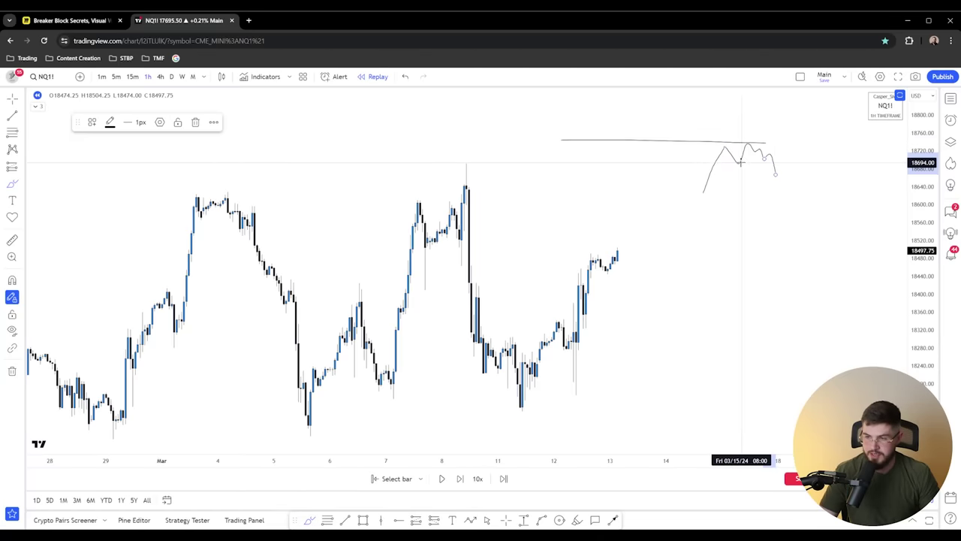
Sketch a second price path with a high line and retracement levels in the empty area below the key level, and delete those strokes
{"action": "mouse_move", "coordinate": [694, 351]}
{"action": "left_mouse_down"}
{"action": "mouse_move", "coordinate": [716, 298]}
{"action": "mouse_move", "coordinate": [763, 257]}
{"action": "left_mouse_up"}
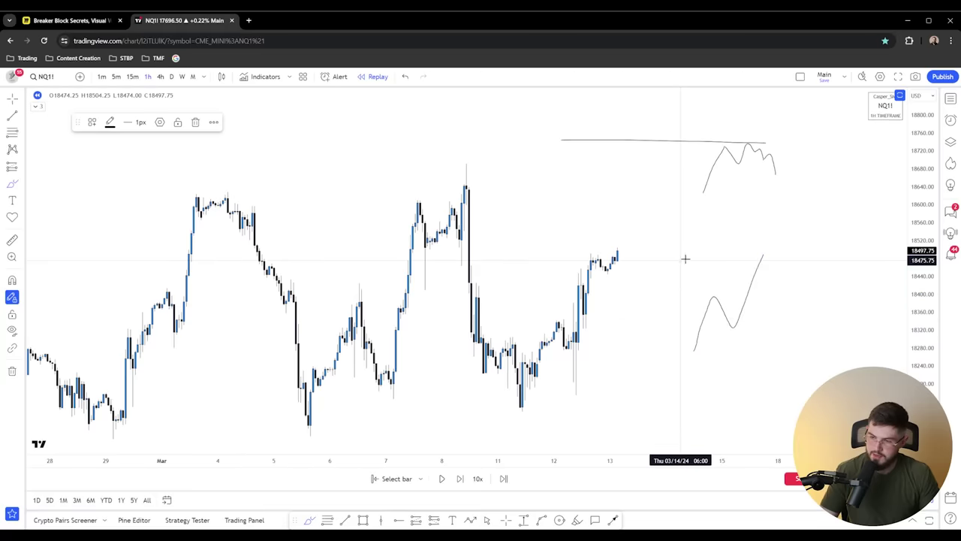
{"action": "mouse_move", "coordinate": [684, 258]}
{"action": "left_mouse_down"}
{"action": "mouse_move", "coordinate": [766, 255]}
{"action": "mouse_move", "coordinate": [775, 282]}
{"action": "mouse_move", "coordinate": [787, 273]}
{"action": "mouse_move", "coordinate": [812, 343]}
{"action": "left_mouse_up"}
{"action": "mouse_move", "coordinate": [778, 280]}
{"action": "left_mouse_down"}
{"action": "mouse_move", "coordinate": [794, 280]}
{"action": "mouse_move", "coordinate": [819, 305]}
{"action": "mouse_move", "coordinate": [834, 346]}
{"action": "mouse_move", "coordinate": [871, 218]}
{"action": "mouse_move", "coordinate": [891, 366]}
{"action": "left_mouse_up"}
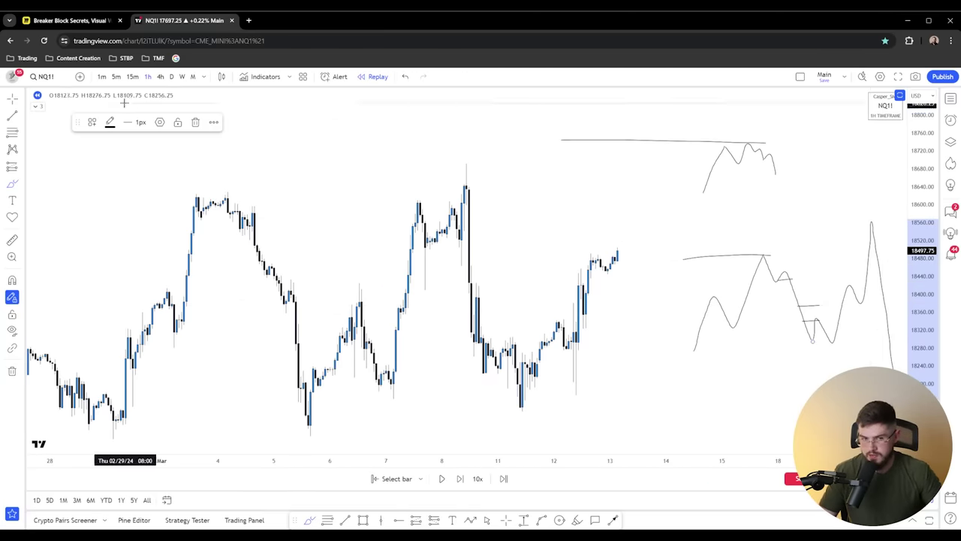
{"action": "left_click", "coordinate": [12, 99]}
{"action": "mouse_move", "coordinate": [719, 244]}
{"action": "left_mouse_down"}
{"action": "mouse_move", "coordinate": [869, 341]}
{"action": "mouse_move", "coordinate": [592, 244]}
{"action": "mouse_move", "coordinate": [787, 343]}
{"action": "left_mouse_up"}
{"action": "left_click_drag", "start_coordinate": [788, 343], "coordinate": [788, 344]}
{"action": "key", "text": "Delete"}
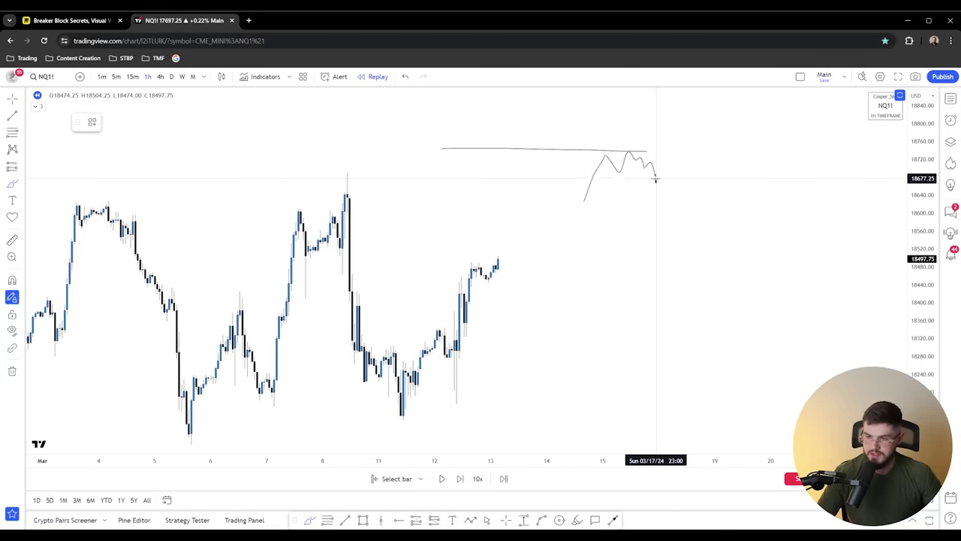
Extend the brushed price path from its final low with a stroke rising above the key-level line
{"action": "left_click_drag", "start_coordinate": [656, 179], "coordinate": [657, 181]}
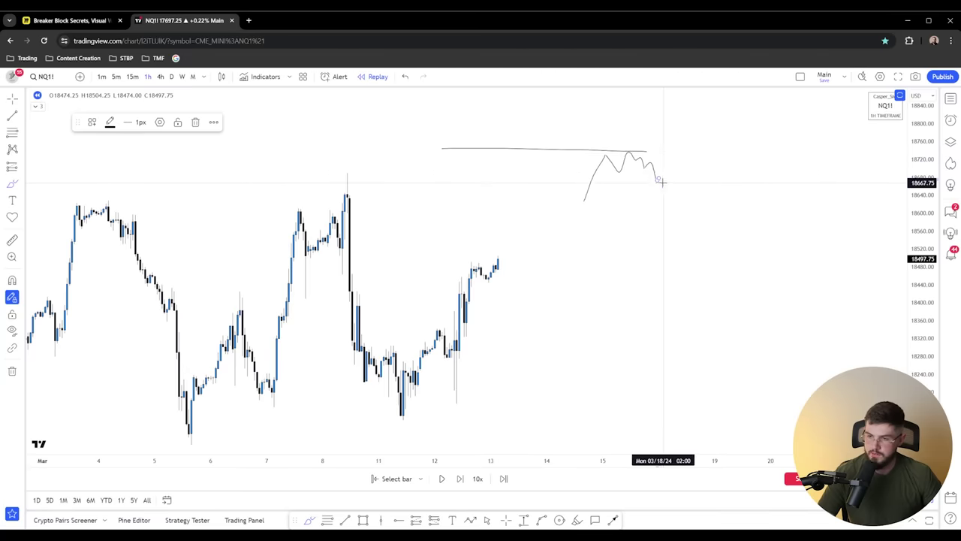
{"action": "left_click_drag", "start_coordinate": [658, 180], "coordinate": [665, 140]}
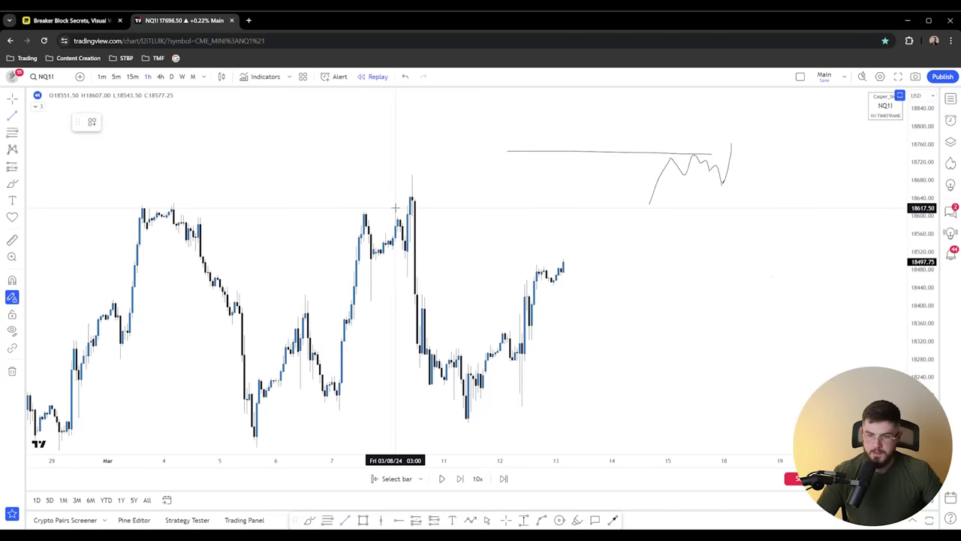
Mark the 8 March swing high with a short horizontal line at 18607.00 and box the last down candle before the sweep
{"action": "left_click_drag", "start_coordinate": [395, 213], "coordinate": [430, 213]}
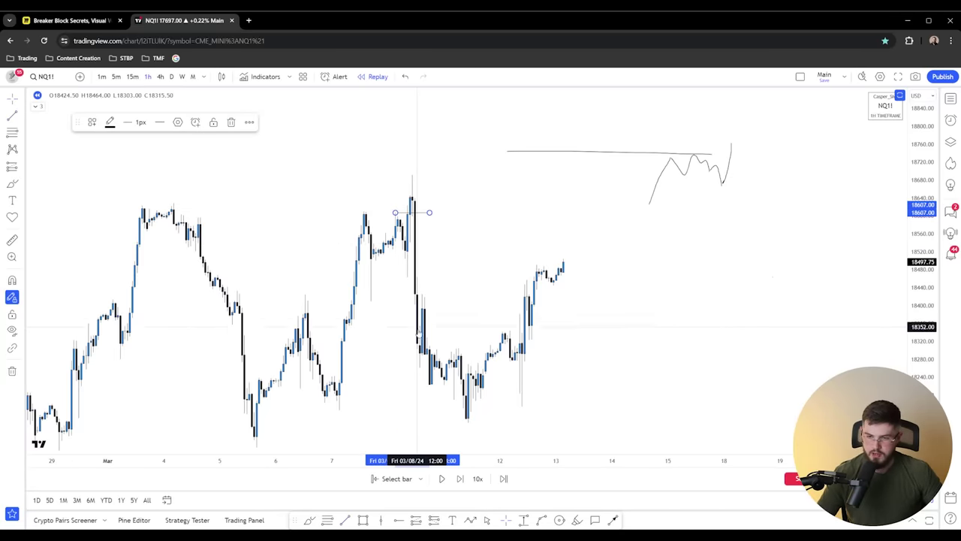
{"action": "scroll", "coordinate": [418, 359], "scroll_direction": "up", "scroll_amount": 1}
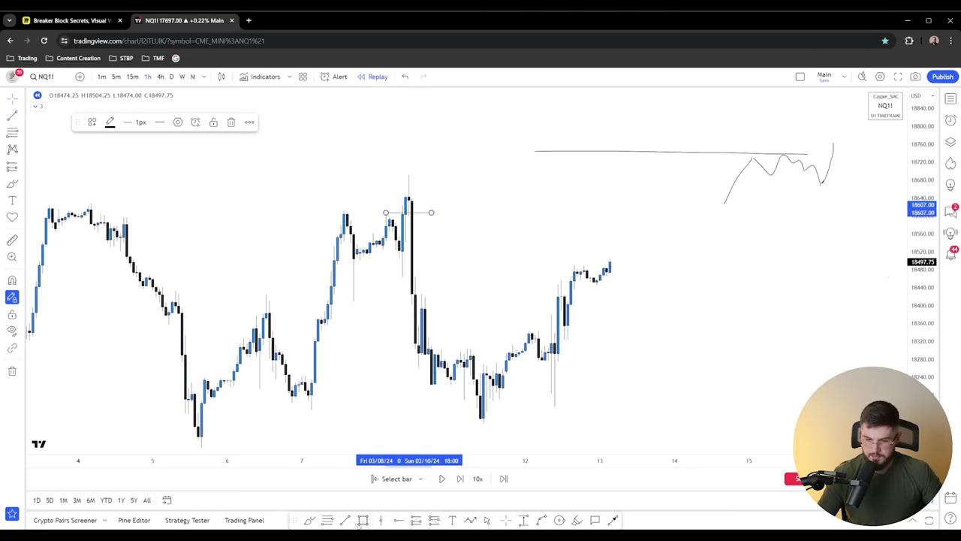
{"action": "left_click", "coordinate": [363, 521]}
{"action": "left_click", "coordinate": [399, 236], "text": "ctrl"}
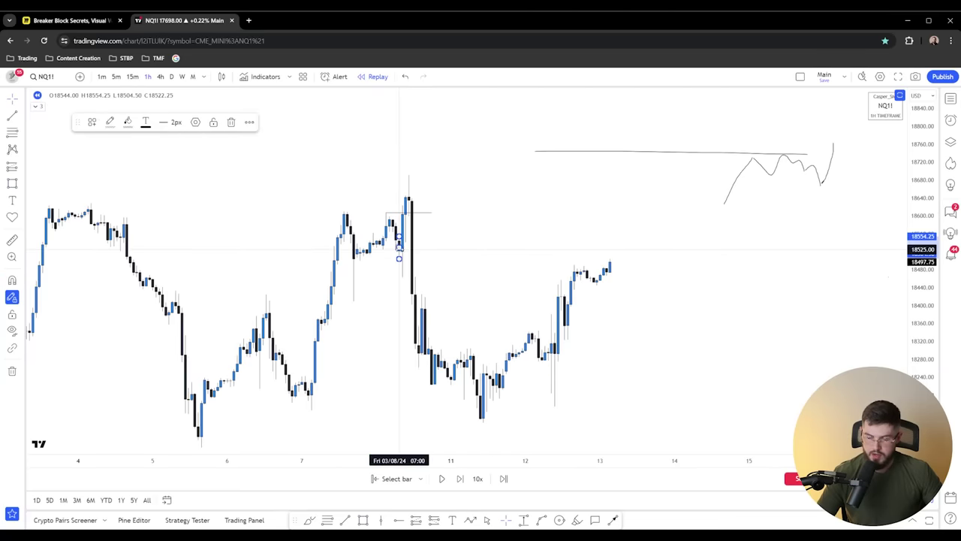
{"action": "left_click_drag", "start_coordinate": [399, 237], "coordinate": [434, 258]}
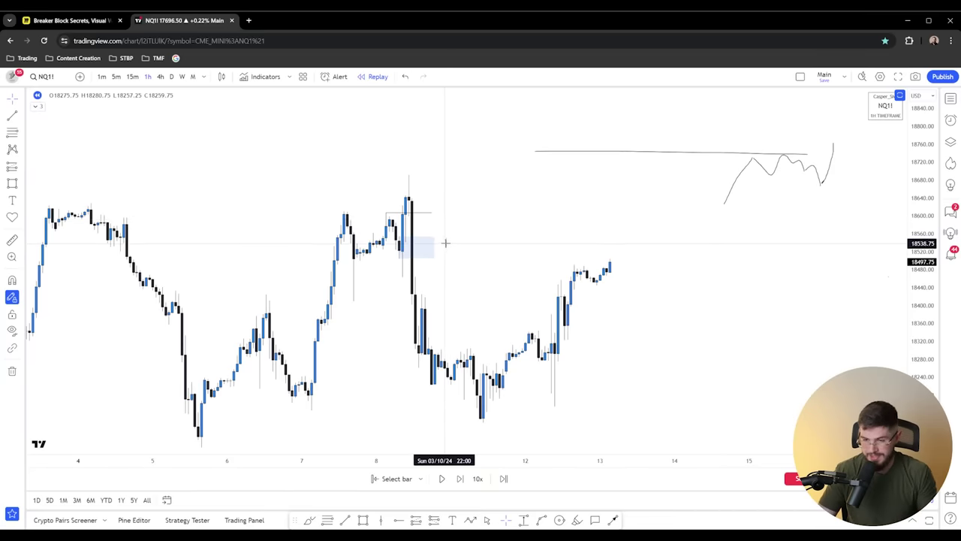
Brush a small arrow pointing at the swing high marked by the short horizontal line
{"action": "scroll", "coordinate": [444, 243], "scroll_direction": "up", "scroll_amount": 2}
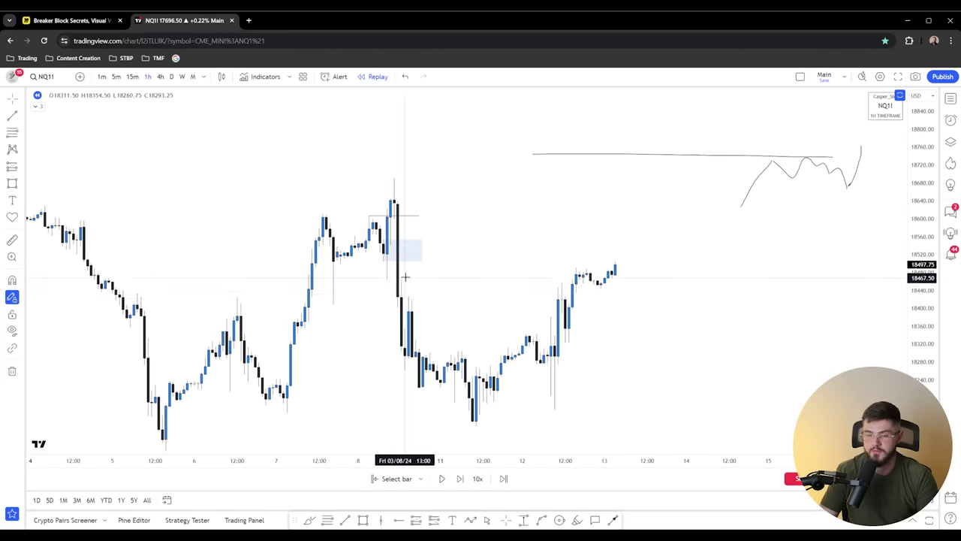
{"action": "left_click_drag", "start_coordinate": [350, 202], "coordinate": [408, 200]}
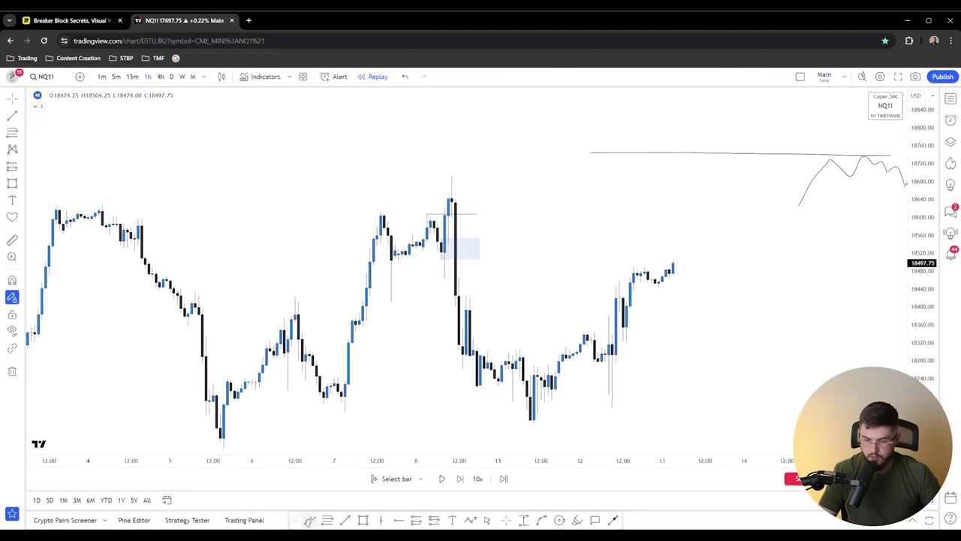
{"action": "left_click", "coordinate": [309, 520]}
{"action": "mouse_move", "coordinate": [402, 185]}
{"action": "left_mouse_down"}
{"action": "mouse_move", "coordinate": [415, 203]}
{"action": "mouse_move", "coordinate": [423, 197]}
{"action": "left_mouse_up"}
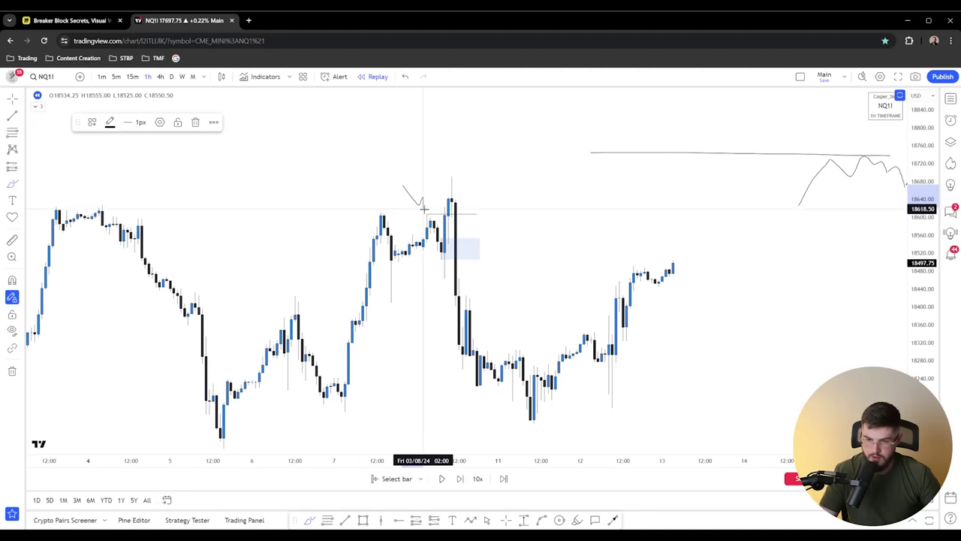
Undo the brushed arrow and draw a horizontal trend line at 18628.00 from the 4 March high to just past the 8 March sweep
{"action": "key", "text": "ctrl+z"}
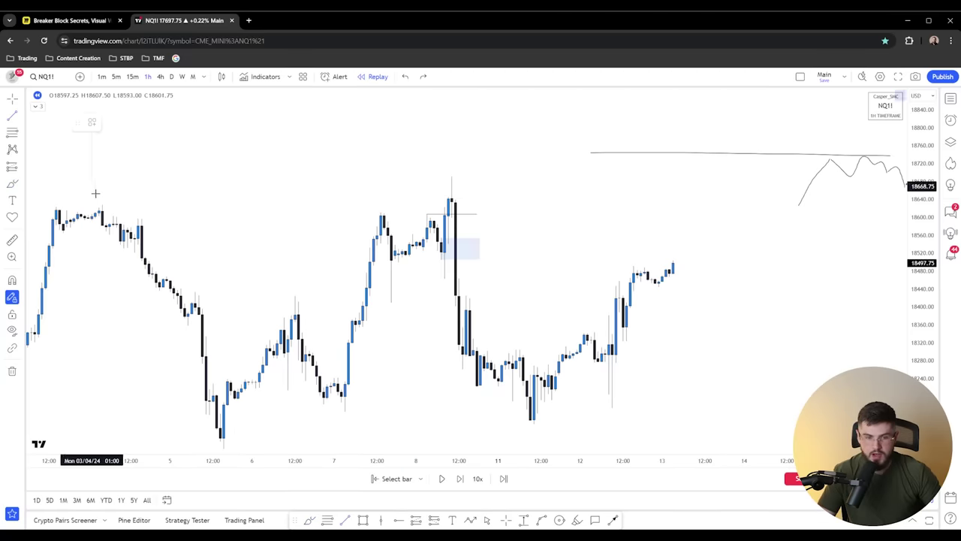
{"action": "left_click", "coordinate": [101, 183]}
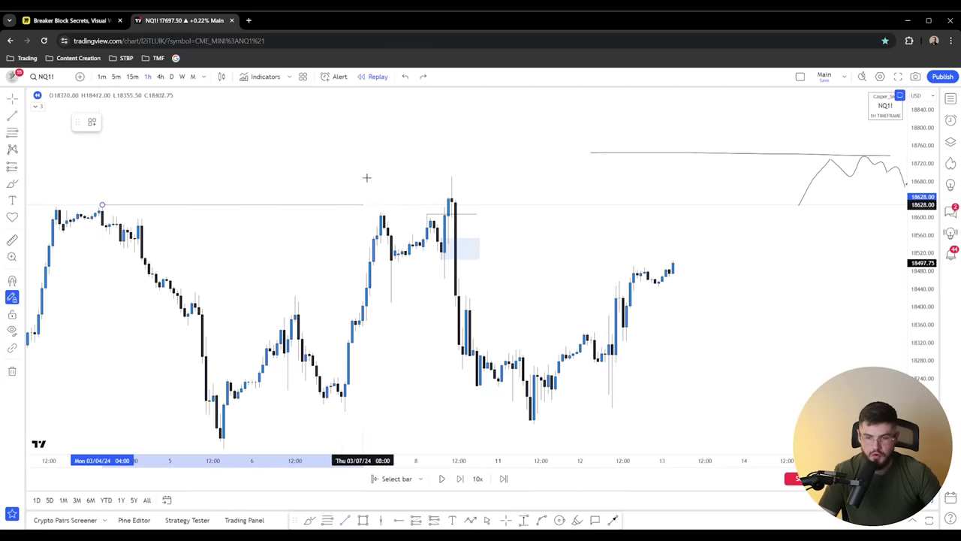
{"action": "left_click", "coordinate": [480, 189]}
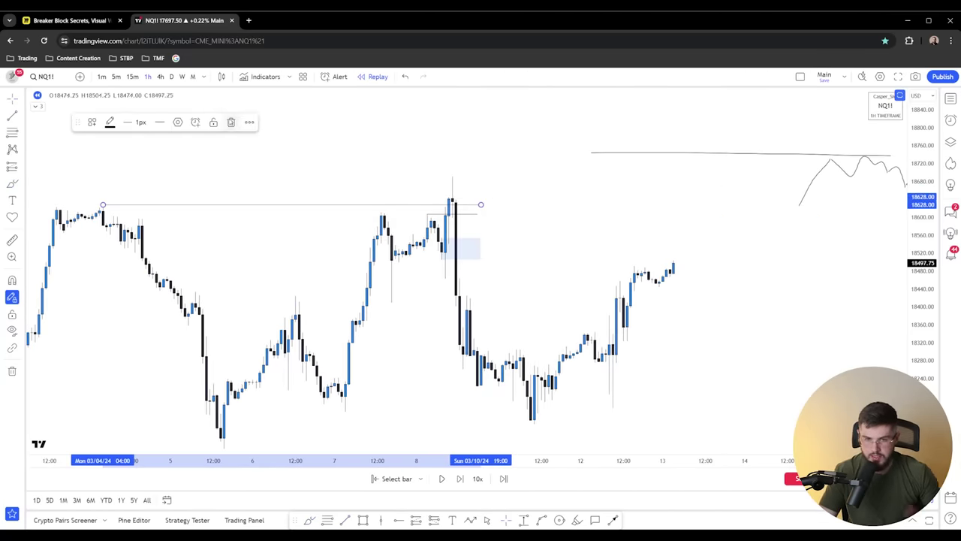
Examine the swept 4 March high on the 4-hour, daily and weekly timeframes, and return to the marked sweep on the 1-hour chart
{"action": "left_click", "coordinate": [160, 76]}
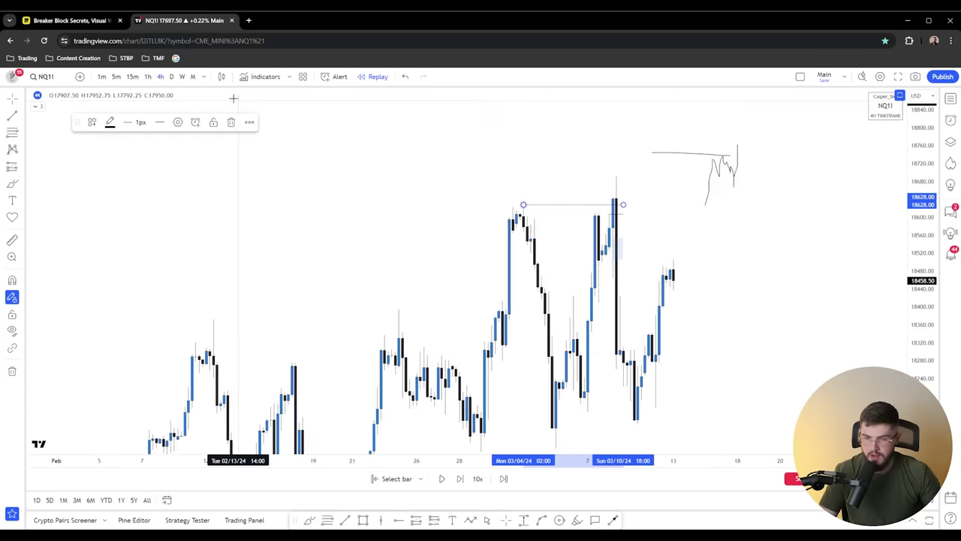
{"action": "left_click", "coordinate": [170, 77]}
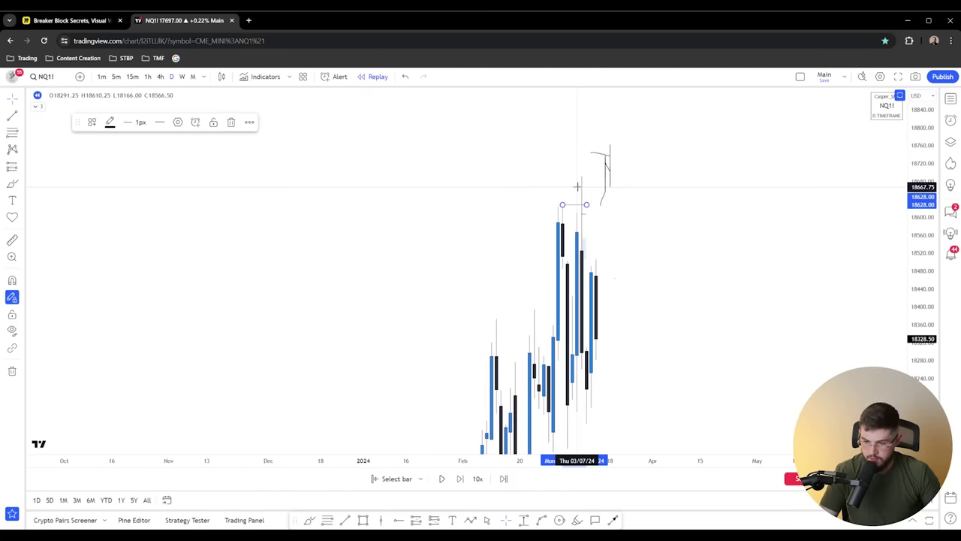
{"action": "scroll", "coordinate": [579, 197], "scroll_direction": "up", "scroll_amount": 8}
{"action": "left_click_drag", "start_coordinate": [390, 214], "coordinate": [440, 203]}
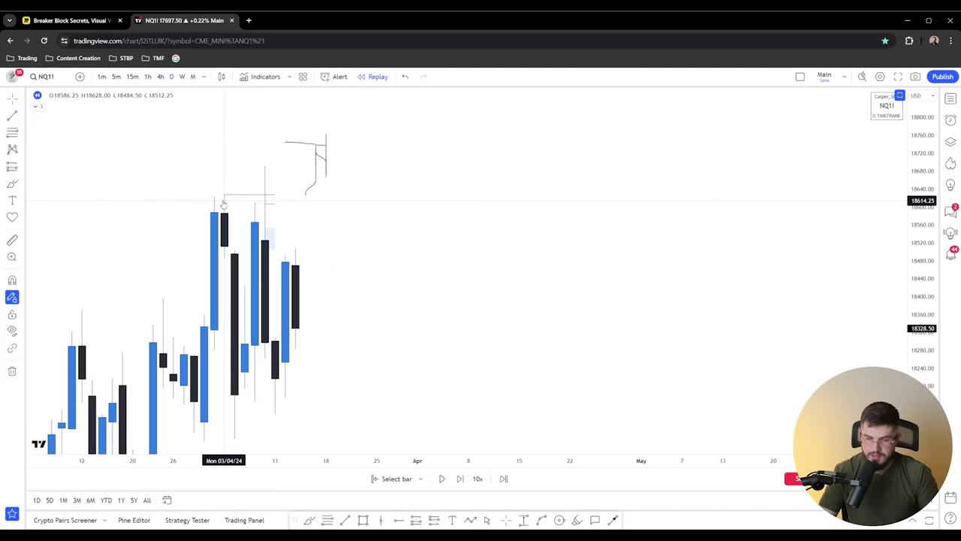
{"action": "left_click", "coordinate": [182, 77]}
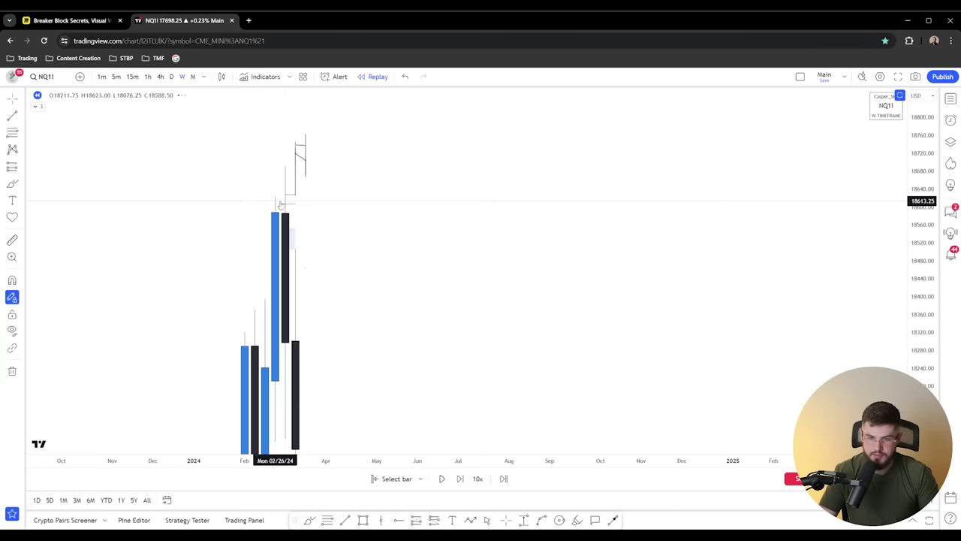
{"action": "left_click", "coordinate": [160, 76]}
{"action": "left_click", "coordinate": [148, 76]}
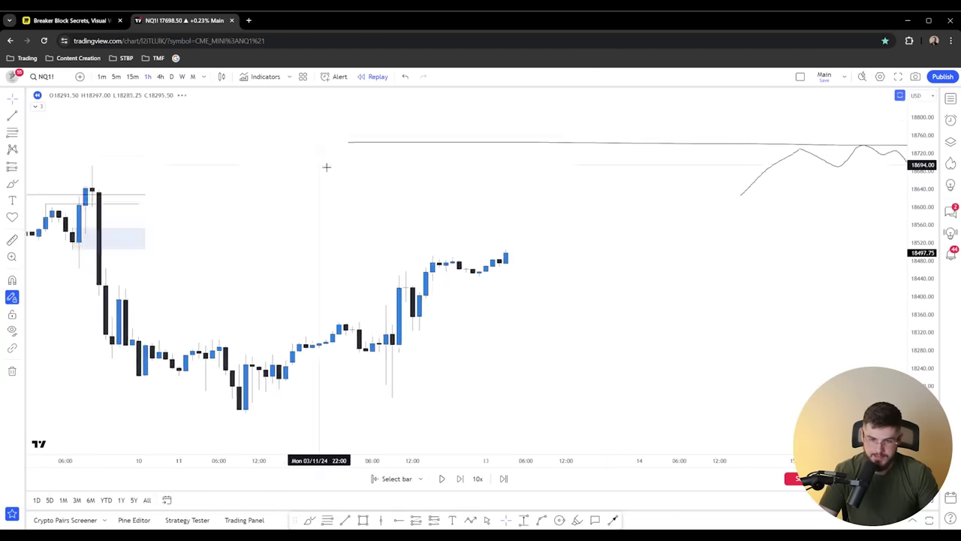
{"action": "scroll", "coordinate": [327, 167], "scroll_direction": "down", "scroll_amount": 5}
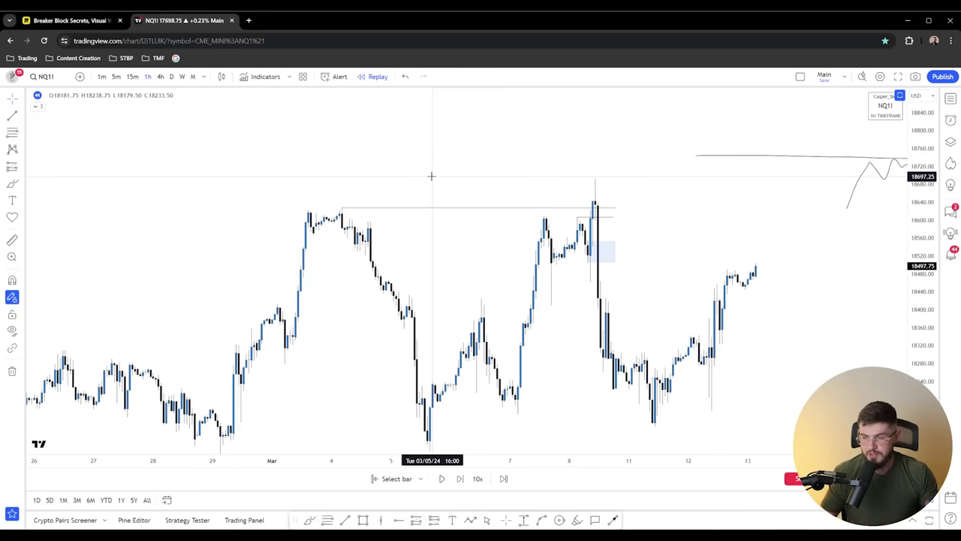
{"action": "left_click_drag", "start_coordinate": [508, 230], "coordinate": [484, 219]}
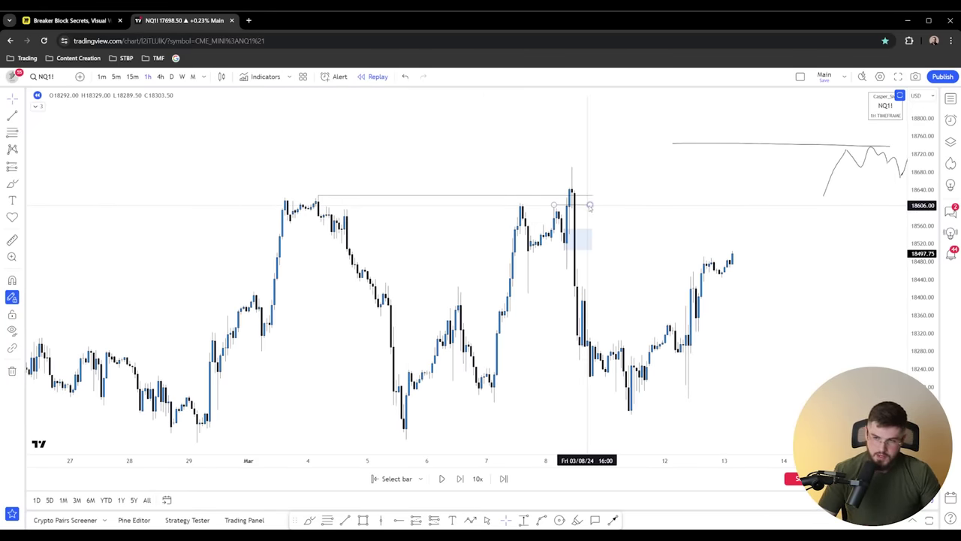